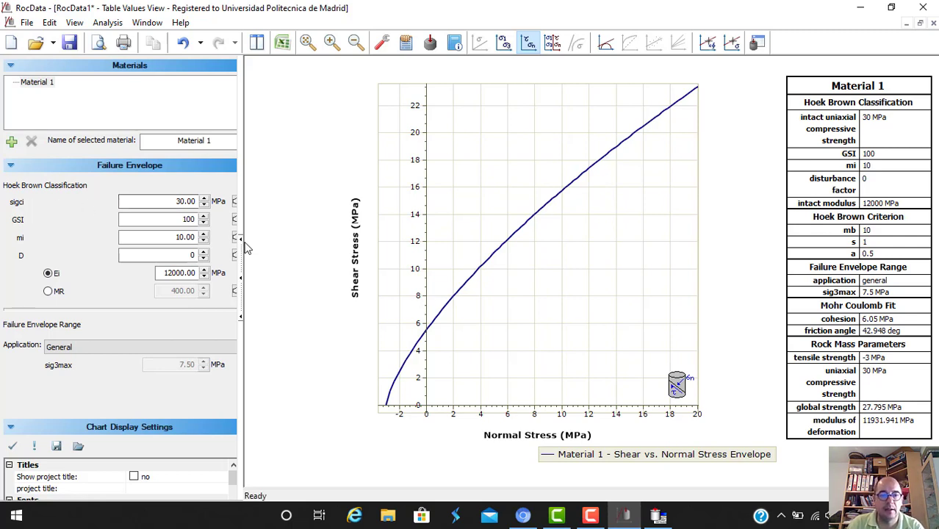
# Widen the input pane and set the intact uniaxial compressive strength (sigci) to 45 MPa
pyautogui.moveTo(241, 226); pyautogui.dragTo(262, 228)
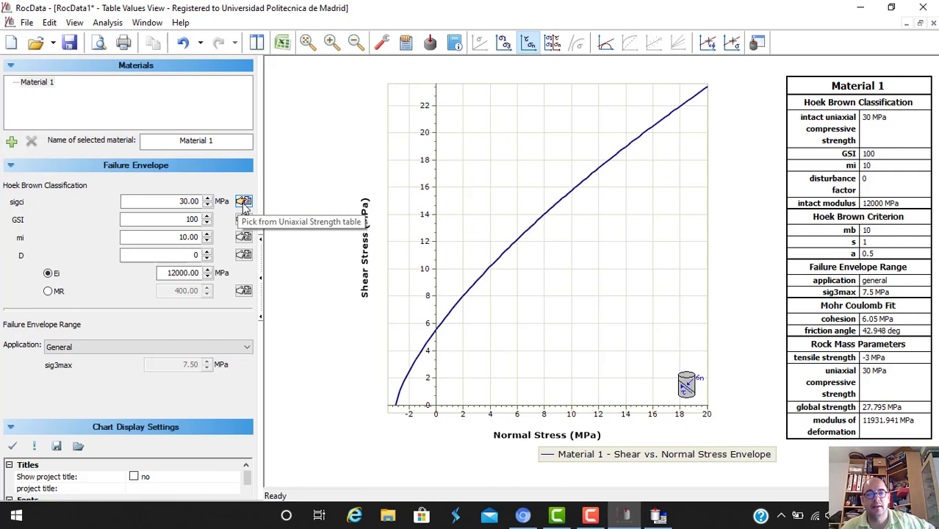
pyautogui.click(177, 200)
pyautogui.moveTo(177, 201); pyautogui.dragTo(201, 202)
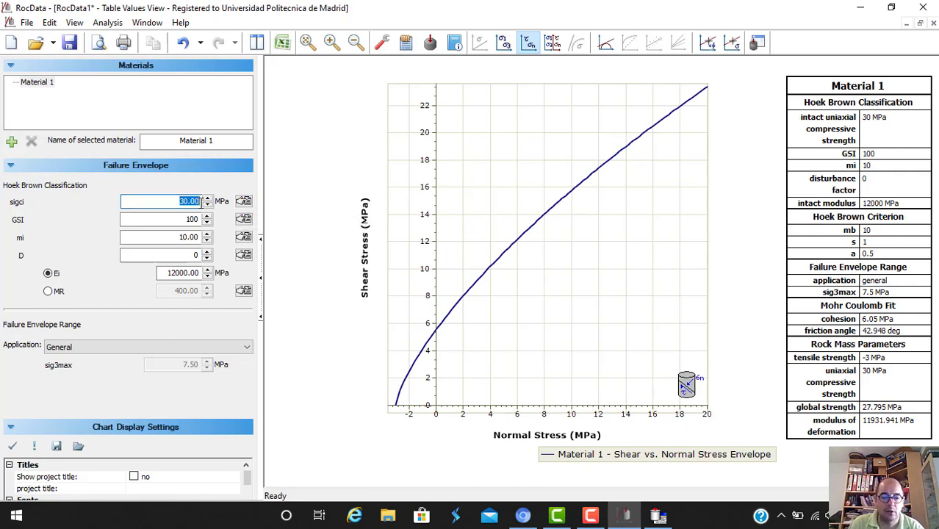
pyautogui.write('45')
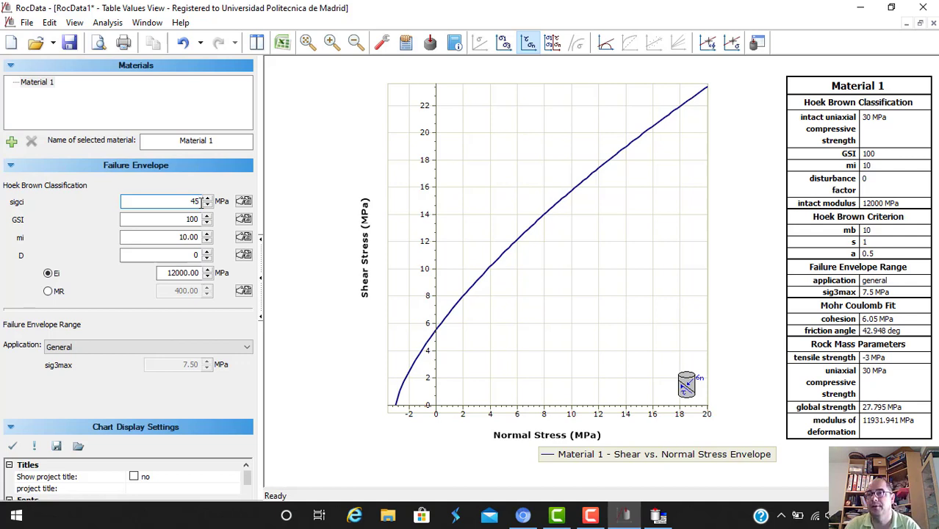
pyautogui.press('Return')
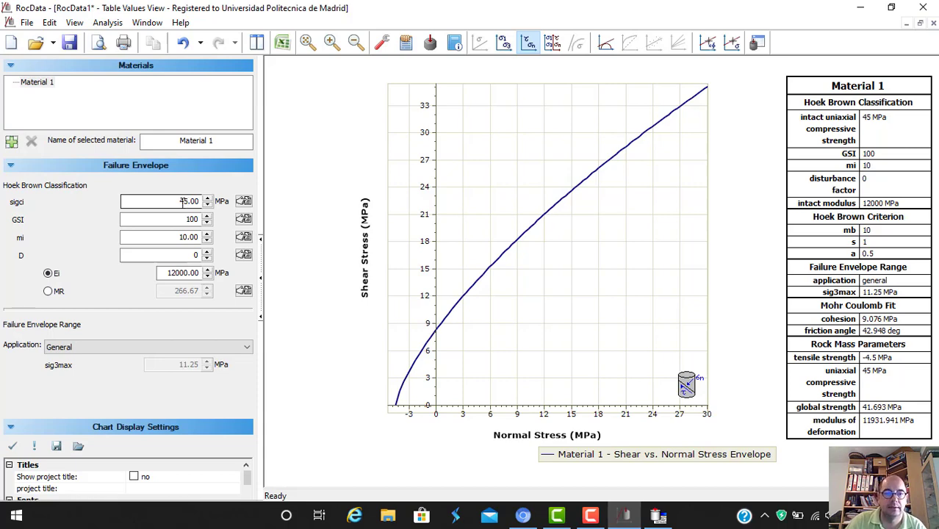
# View the Flysch 2013 GSI chart, return to General 2013 and pick a GSI of 69 for blocky structure with good surface conditions
pyautogui.click(181, 211)
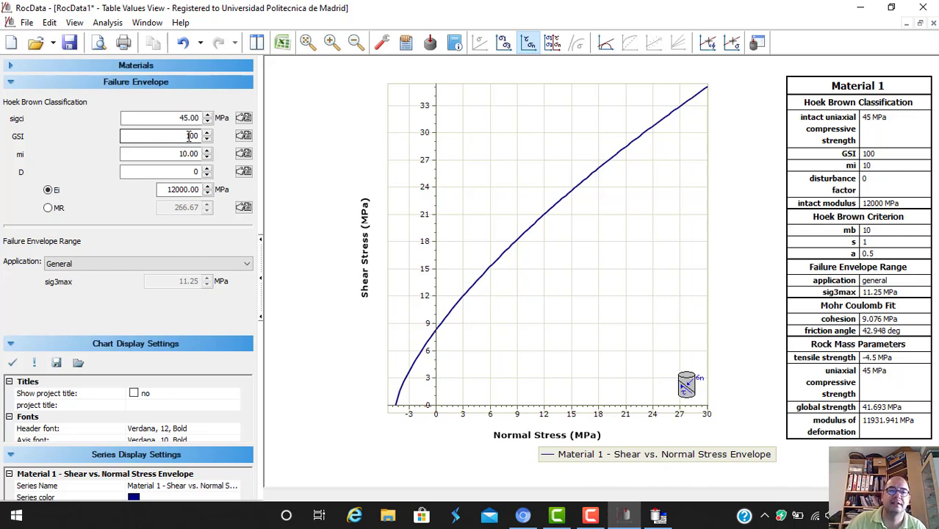
pyautogui.click(244, 137)
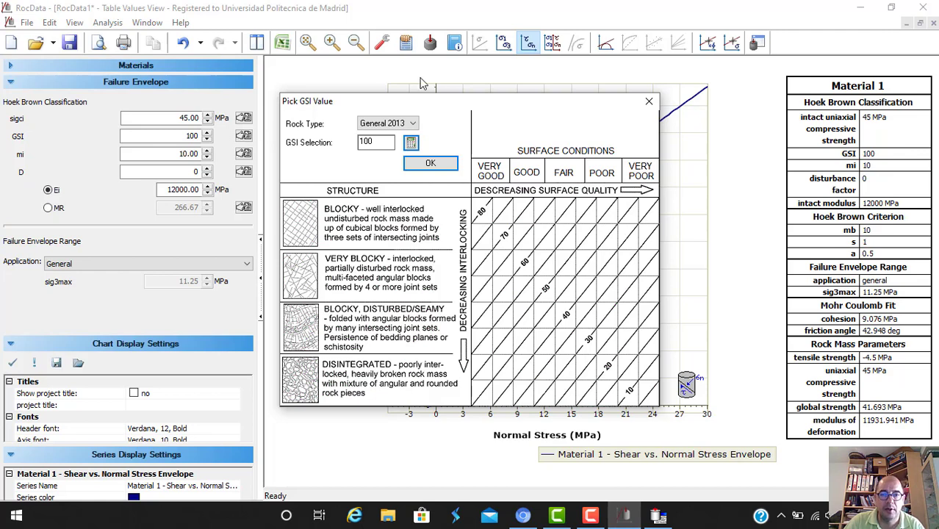
pyautogui.moveTo(435, 105); pyautogui.dragTo(380, 93)
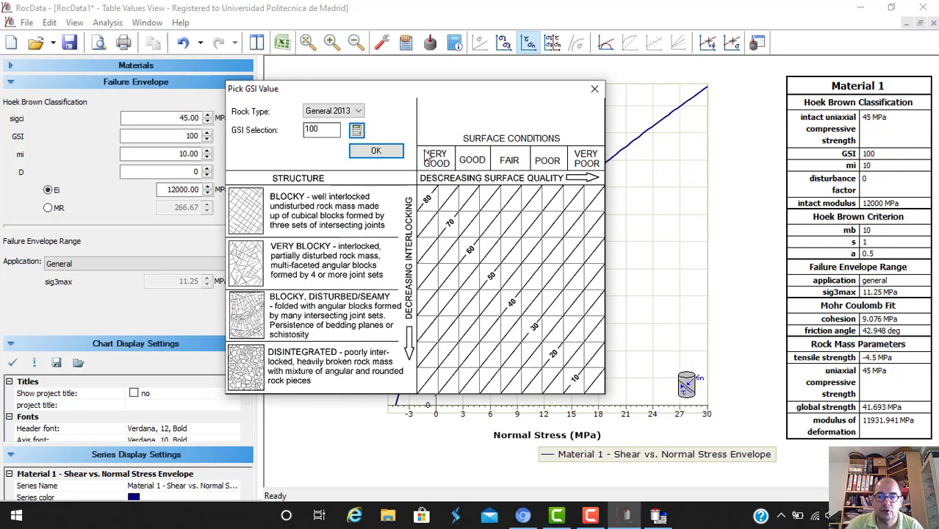
pyautogui.moveTo(439, 163)
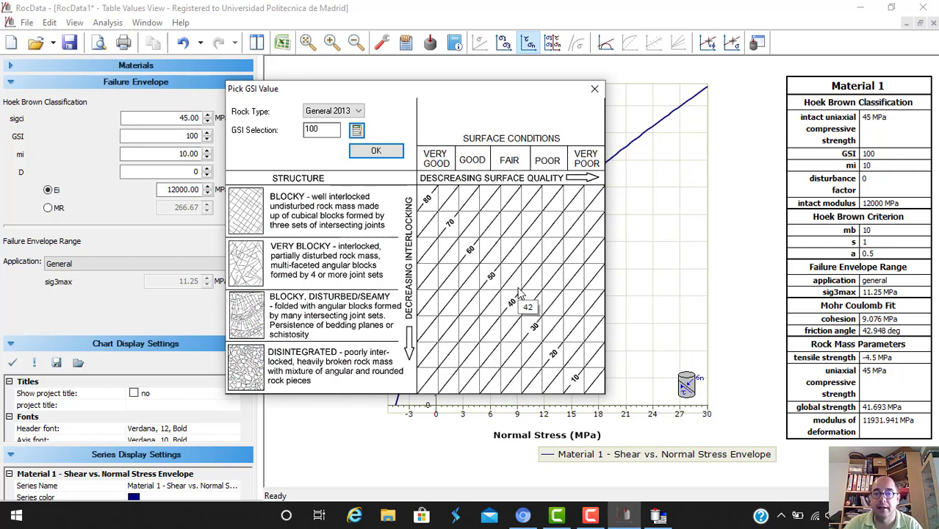
pyautogui.click(351, 111)
pyautogui.click(353, 133)
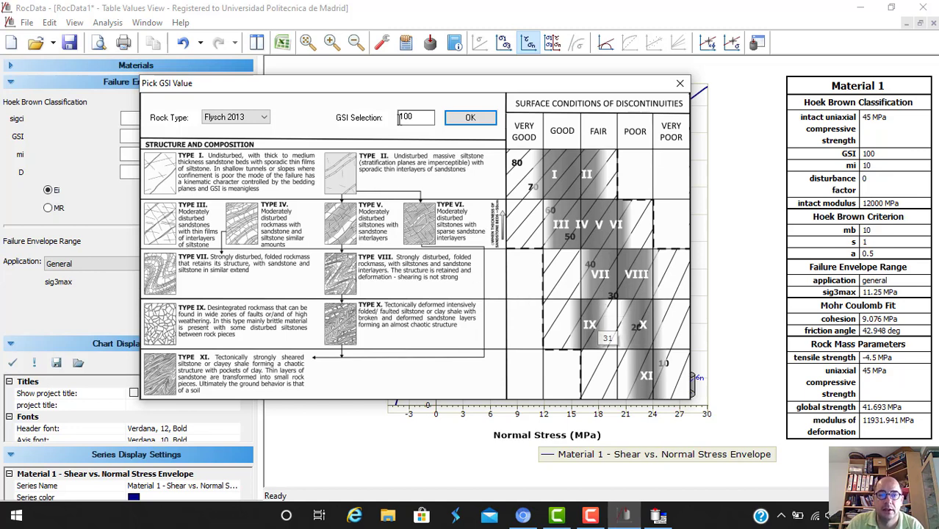
pyautogui.click(265, 118)
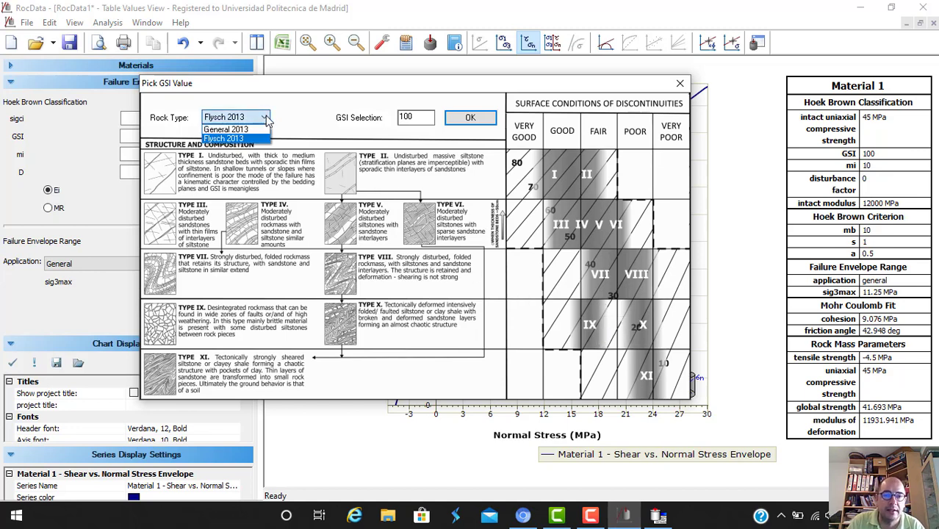
pyautogui.click(249, 130)
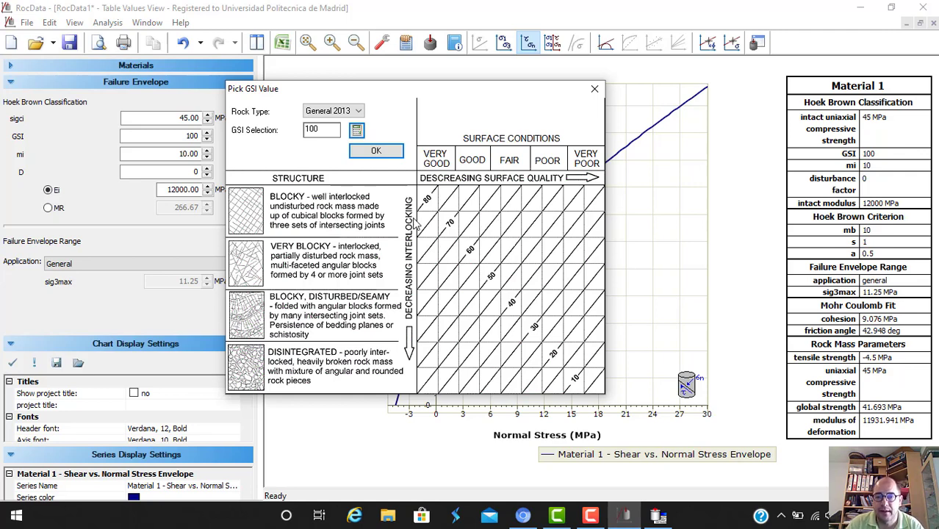
pyautogui.click(465, 218)
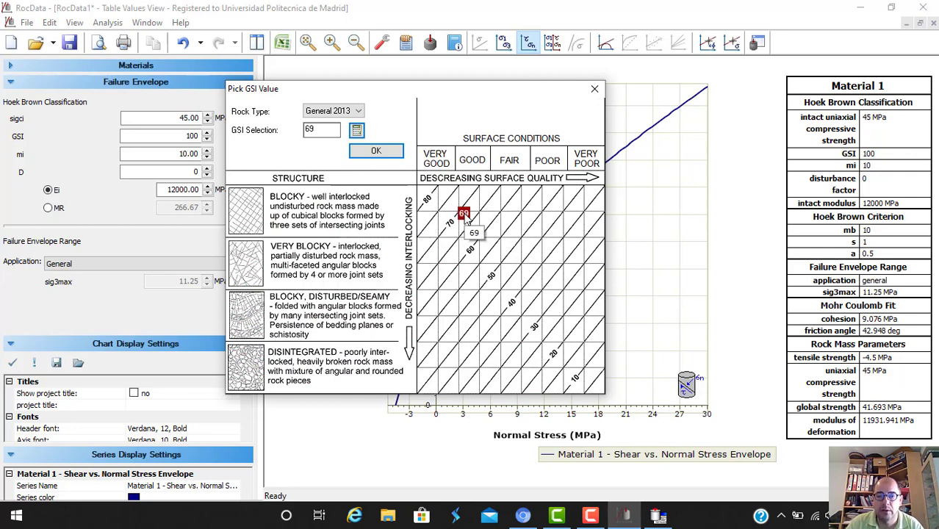
pyautogui.click(376, 151)
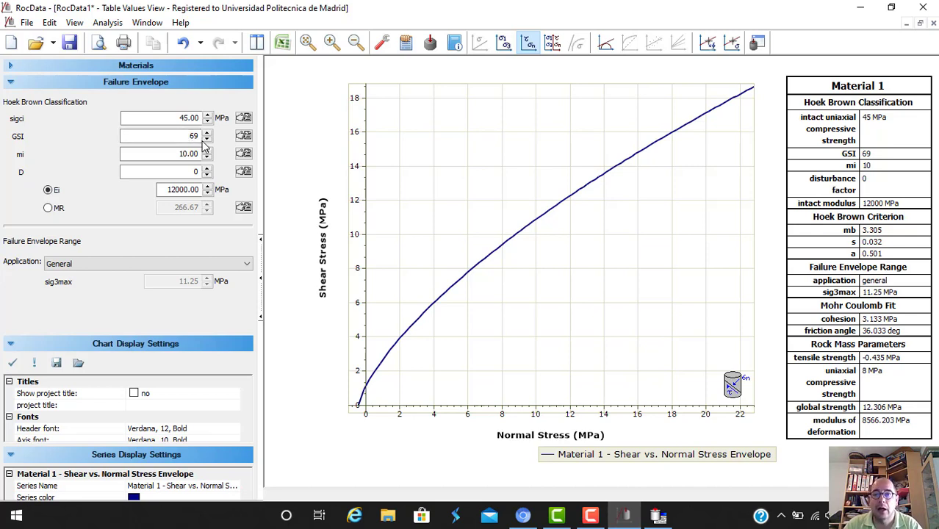
# Pick the mi value of granite, 32, from the rock type table
pyautogui.click(243, 155)
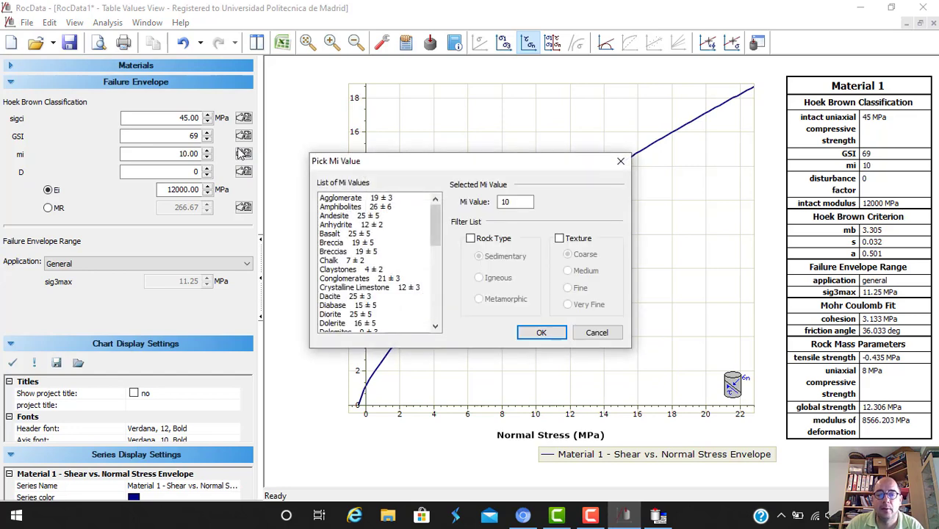
pyautogui.moveTo(484, 168); pyautogui.dragTo(474, 126)
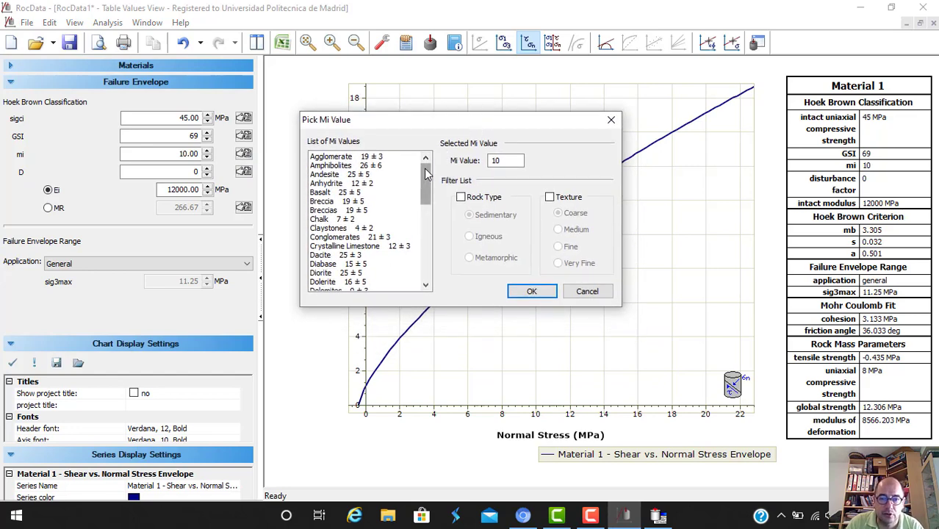
pyautogui.moveTo(426, 172); pyautogui.dragTo(427, 204)
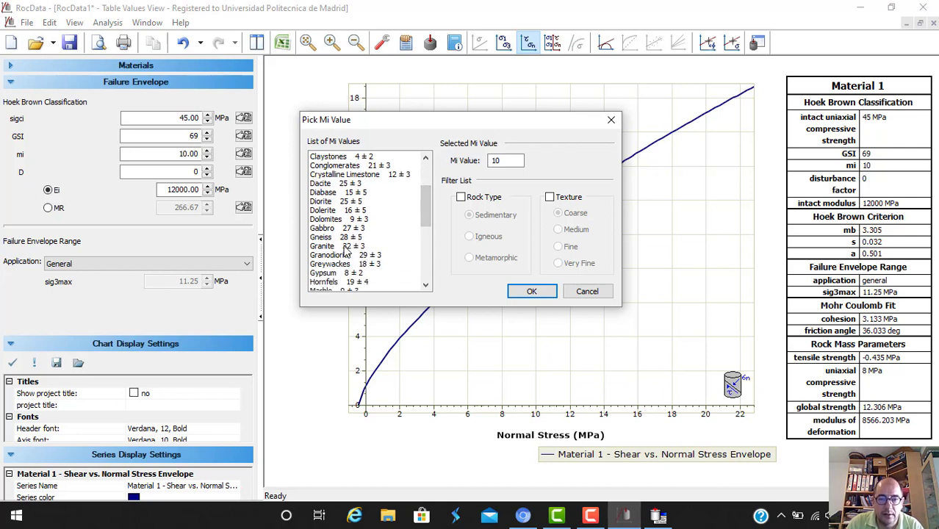
pyautogui.click(345, 247)
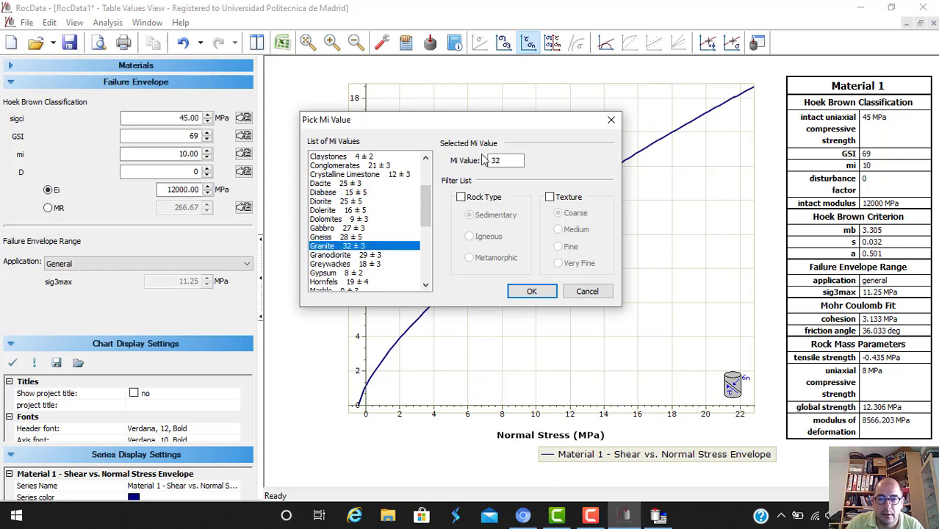
pyautogui.click(533, 292)
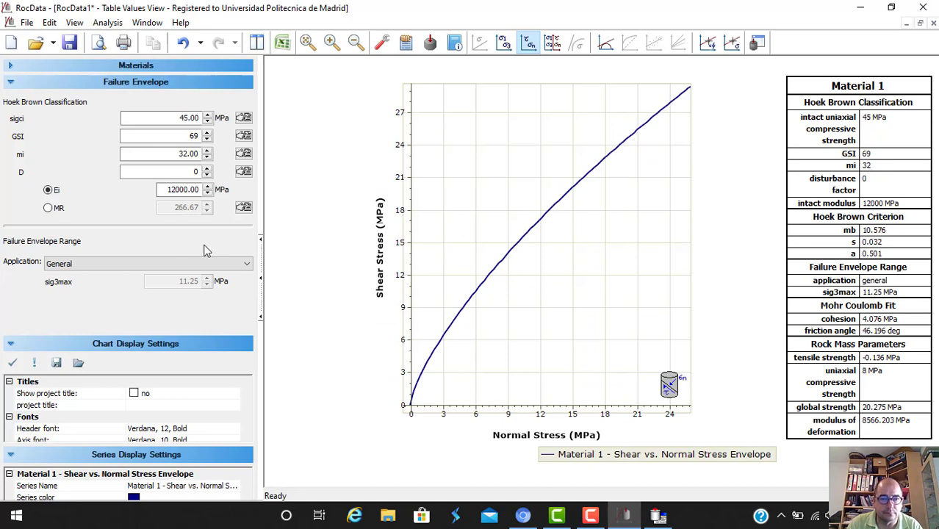
# Compare the disturbance factor guidelines for slopes and tunnels, and set D to 0.2 with the Tunnels application
pyautogui.click(174, 172)
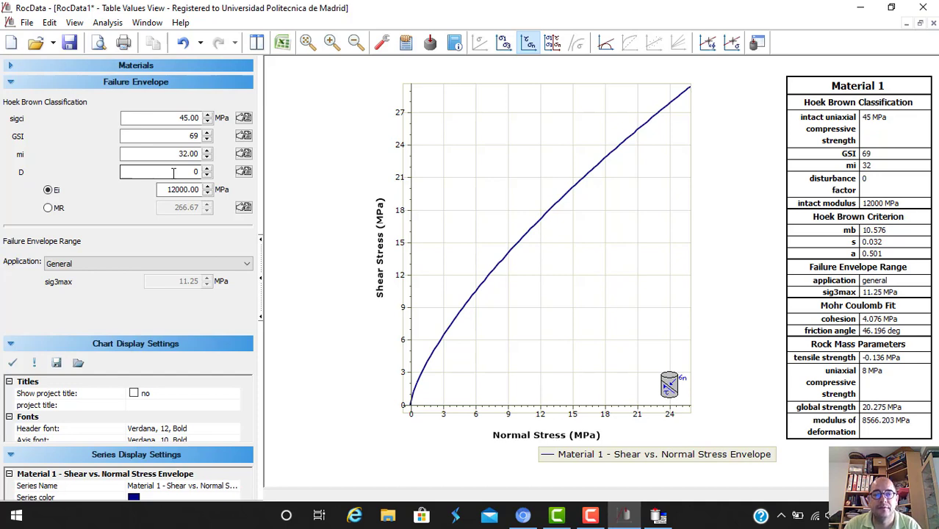
pyautogui.click(242, 172)
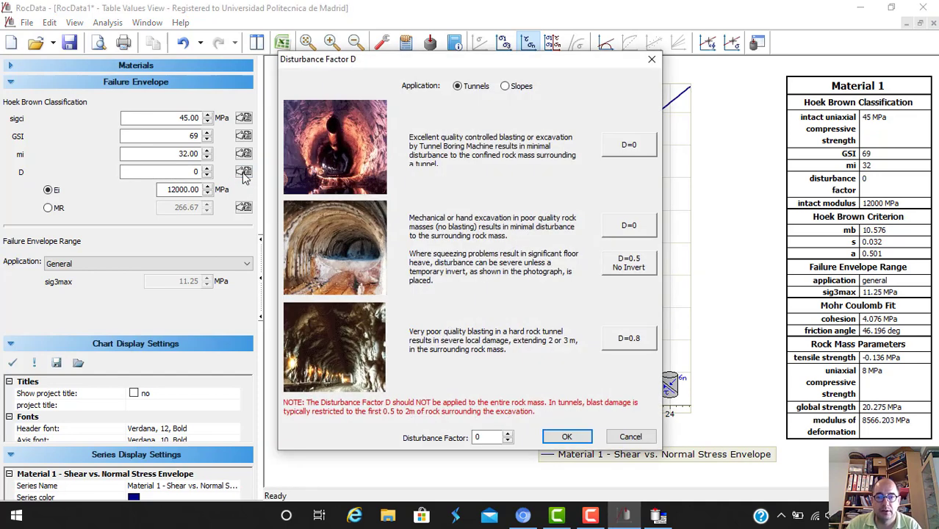
pyautogui.moveTo(455, 59); pyautogui.dragTo(446, 58)
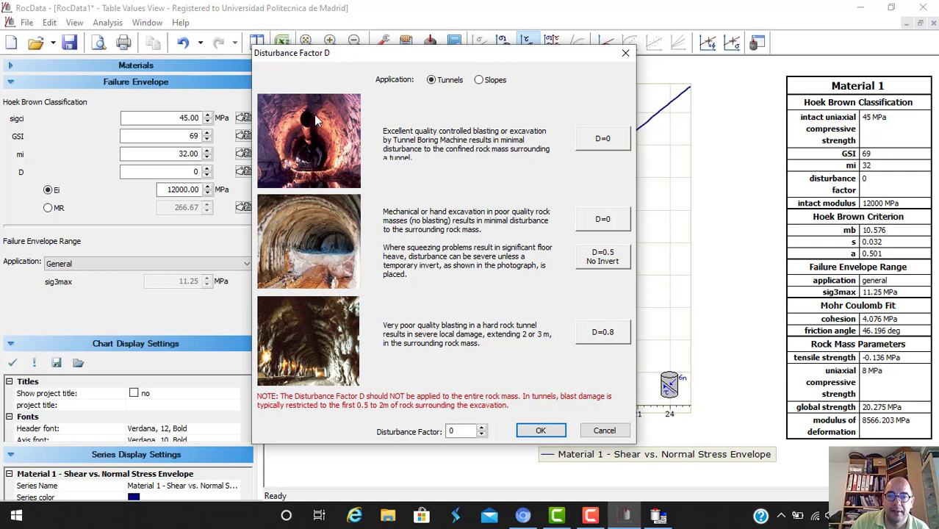
pyautogui.click(479, 80)
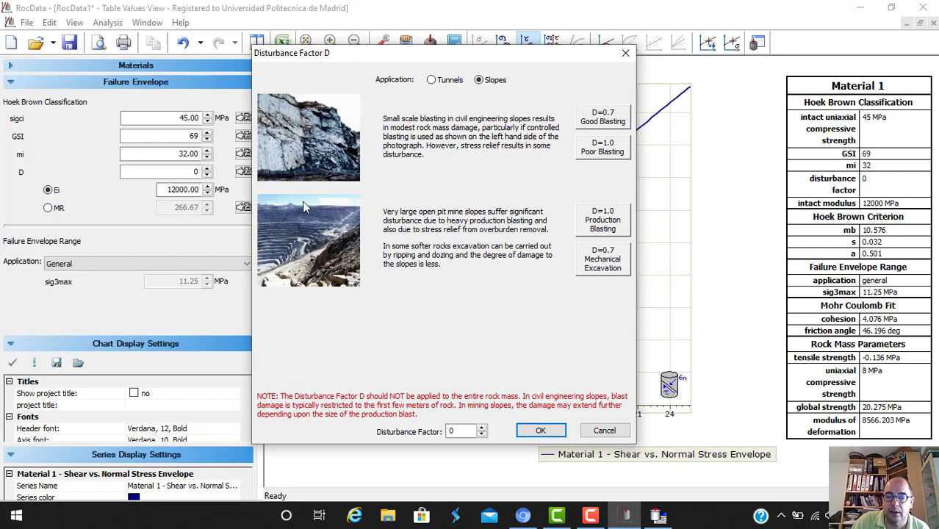
pyautogui.click(437, 82)
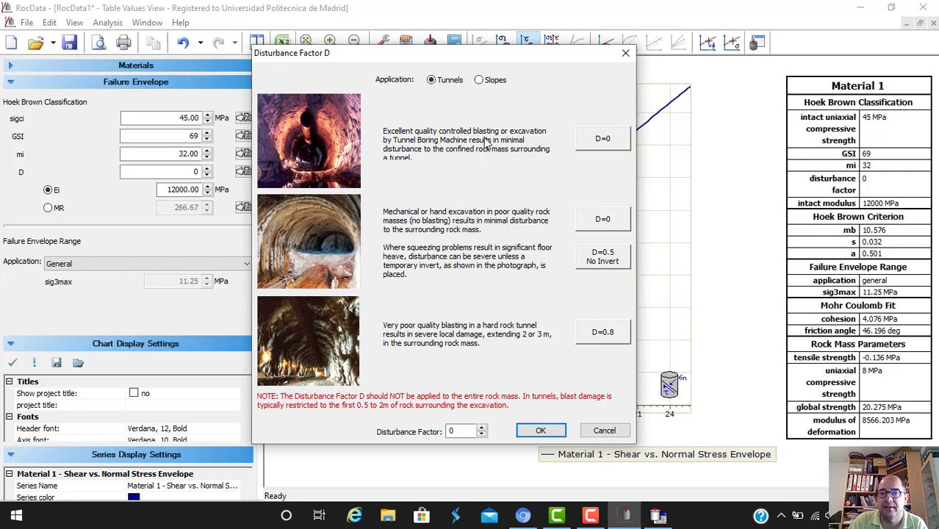
pyautogui.click(482, 428)
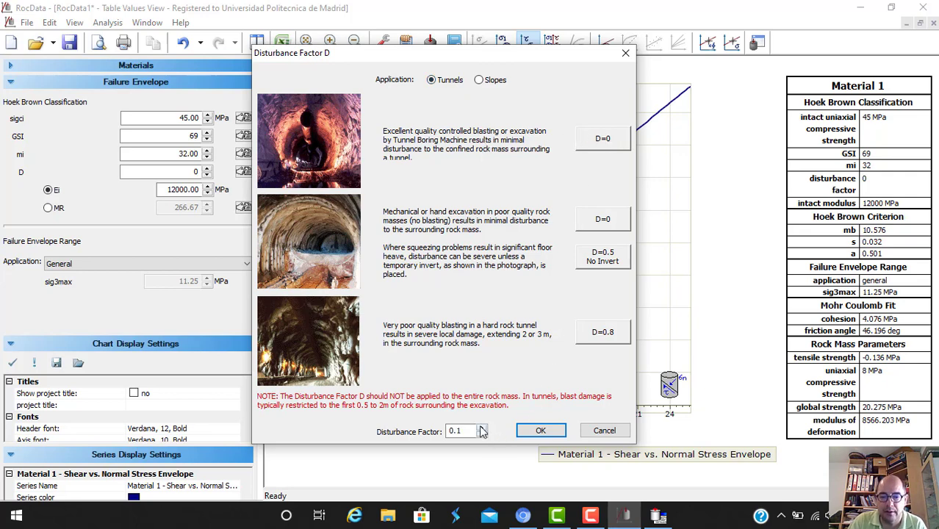
pyautogui.click(482, 428)
pyautogui.click(542, 431)
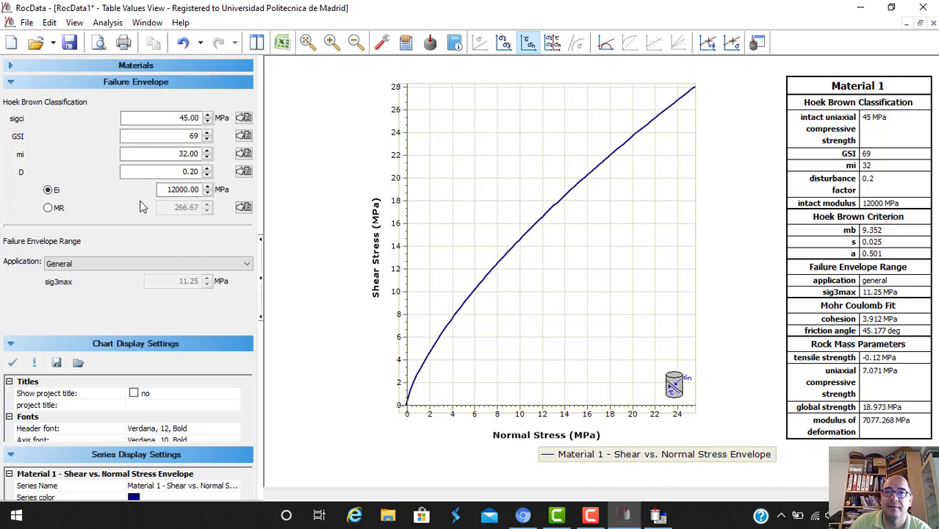
# Examine the modulus ratio table by rock type without picking a value, and return to direct entry of the intact modulus Ei
pyautogui.click(168, 188)
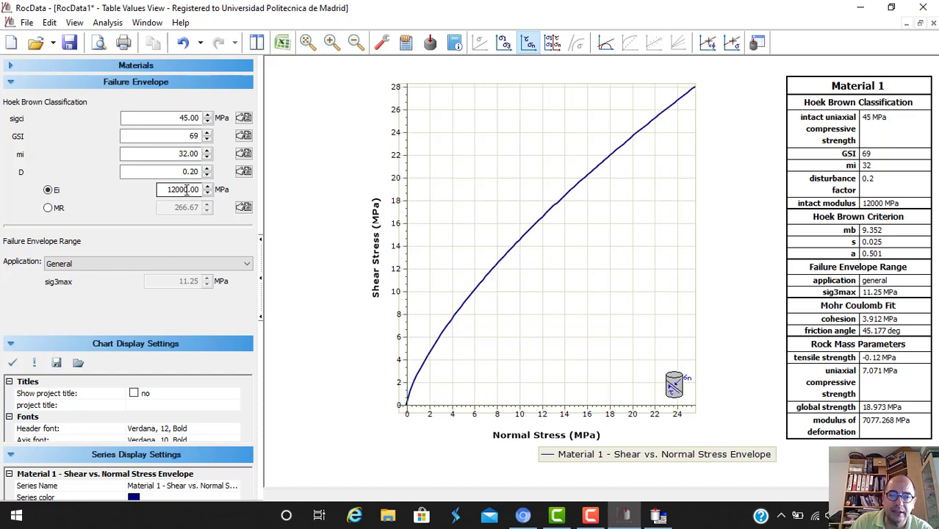
pyautogui.click(48, 209)
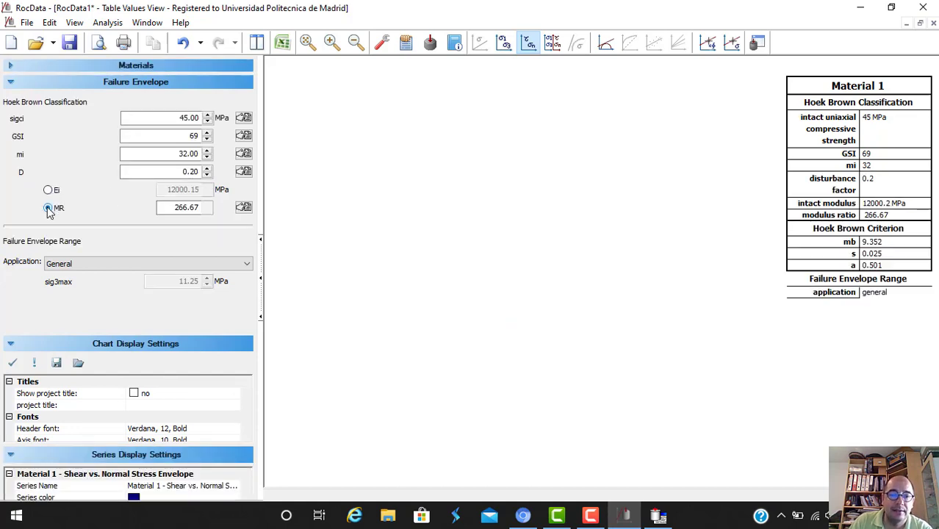
pyautogui.click(243, 208)
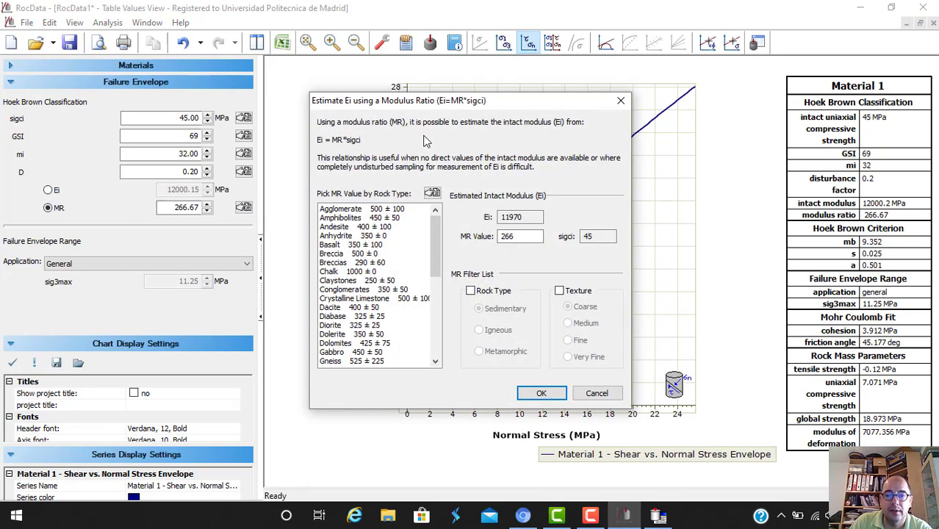
pyautogui.moveTo(500, 110); pyautogui.dragTo(486, 87)
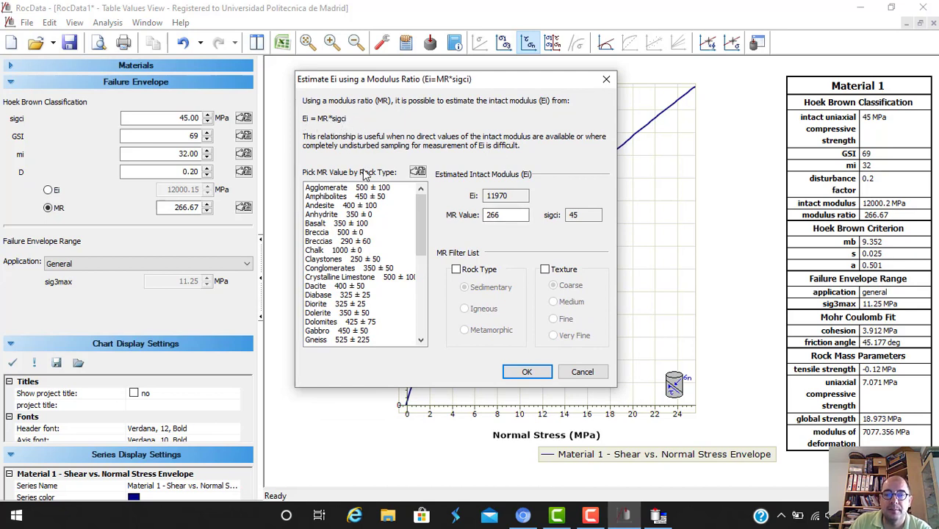
pyautogui.click(582, 373)
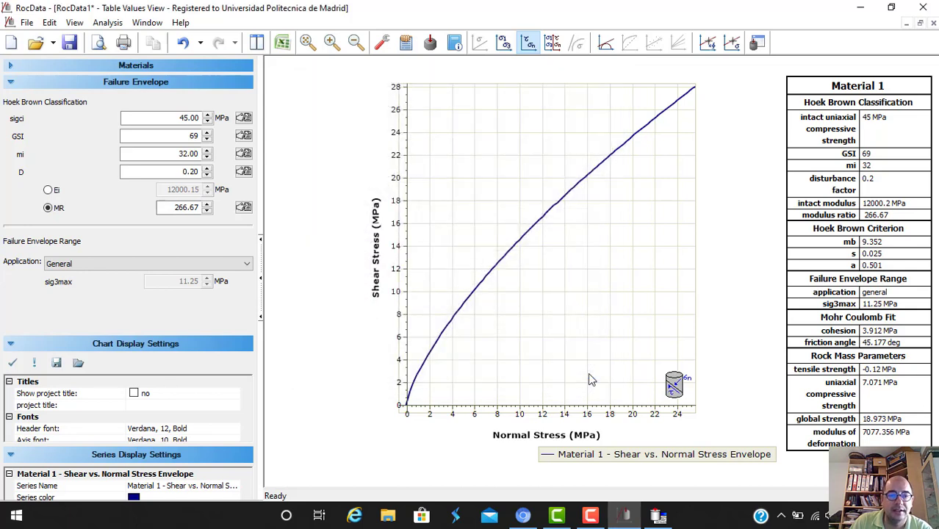
pyautogui.click(49, 190)
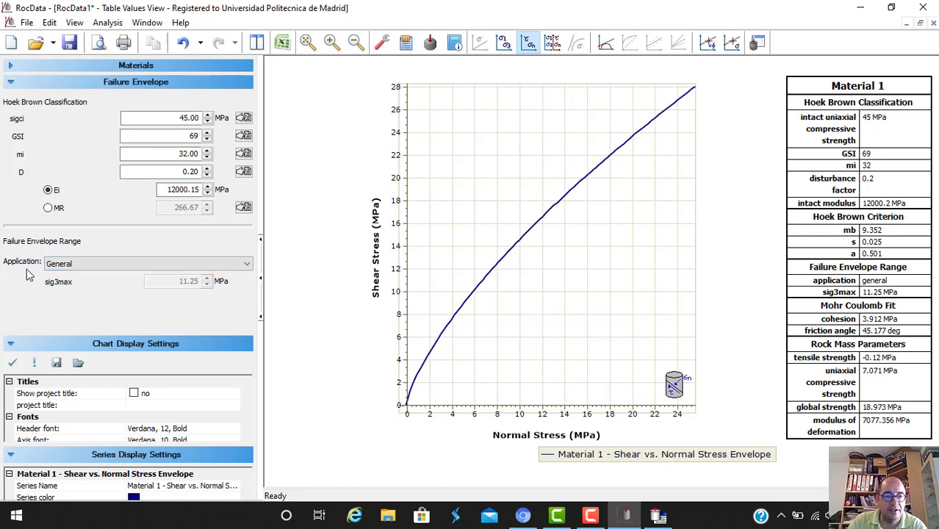
# Set the failure envelope application to Tunnels with a unit weight of 0.027 MN/m3 and a tunnel depth of 200 m
pyautogui.click(248, 268)
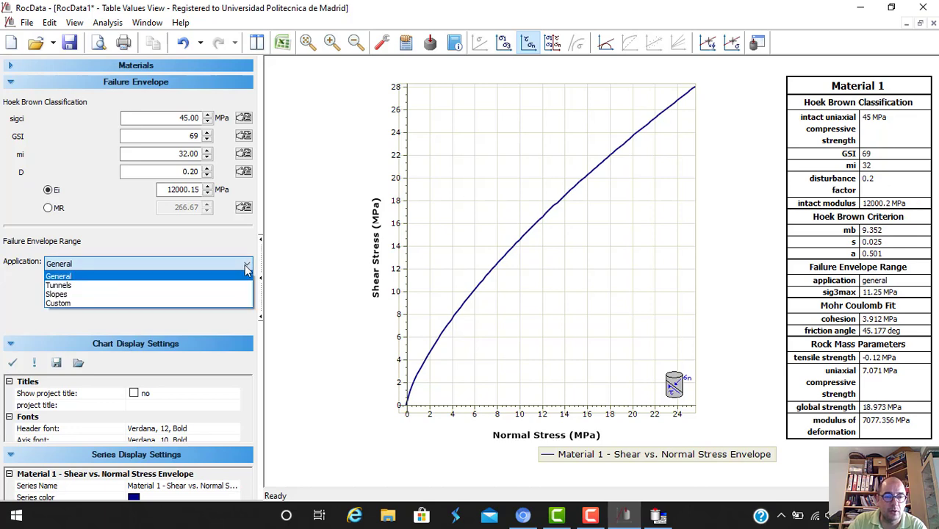
pyautogui.click(169, 287)
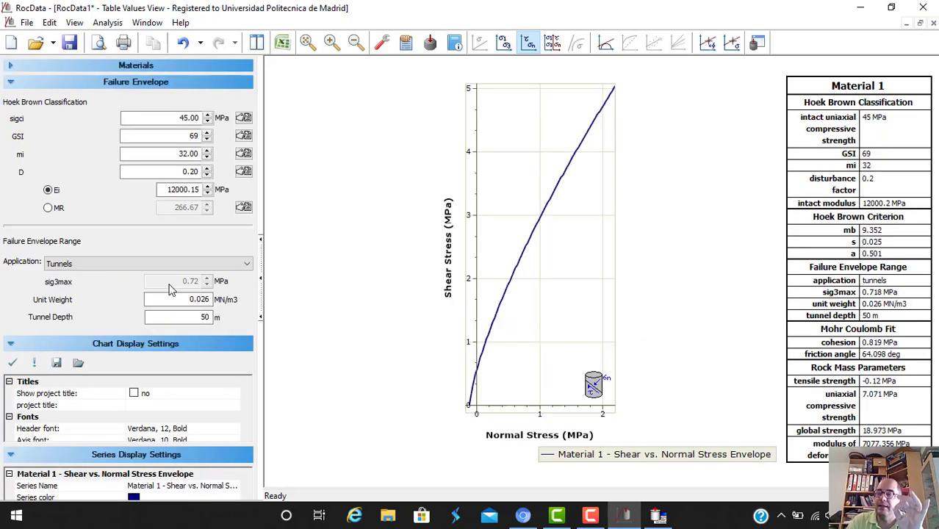
pyautogui.click(211, 299)
pyautogui.press('BackSpace')
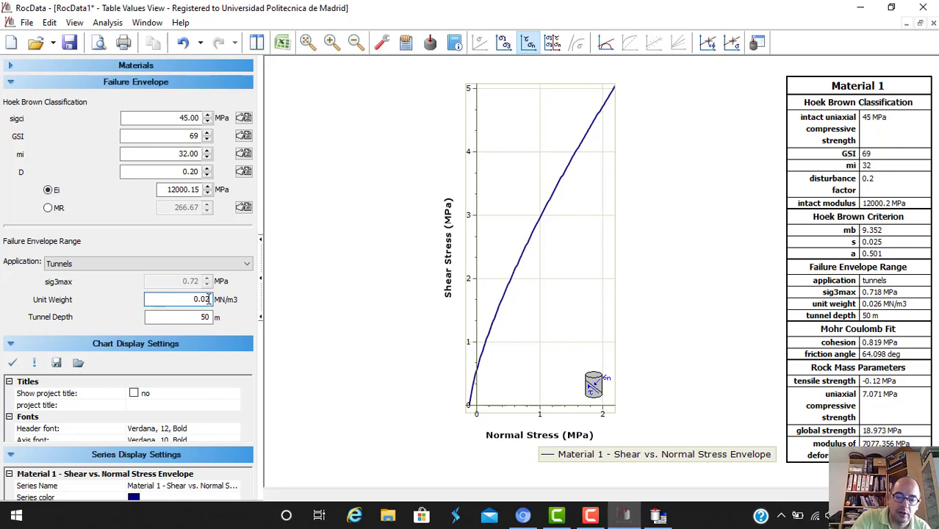
pyautogui.write('7')
pyautogui.click(209, 317)
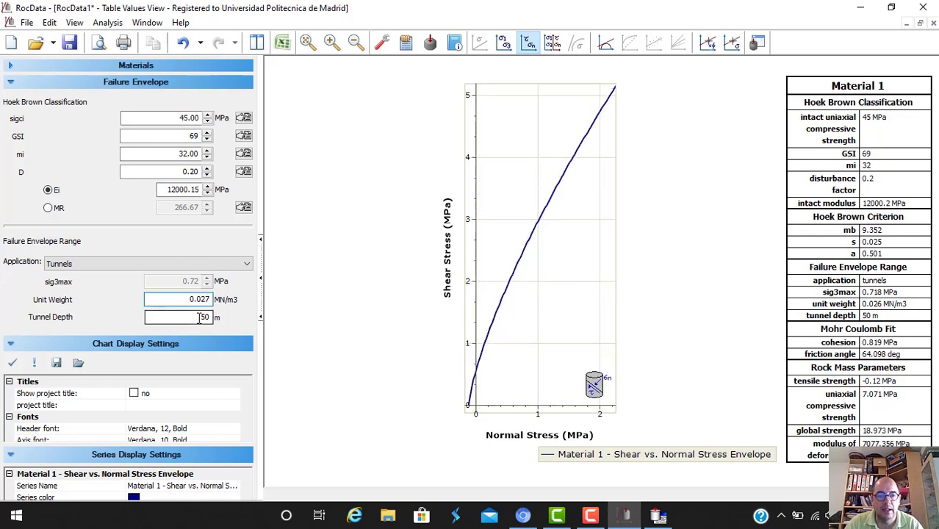
pyautogui.write('200')
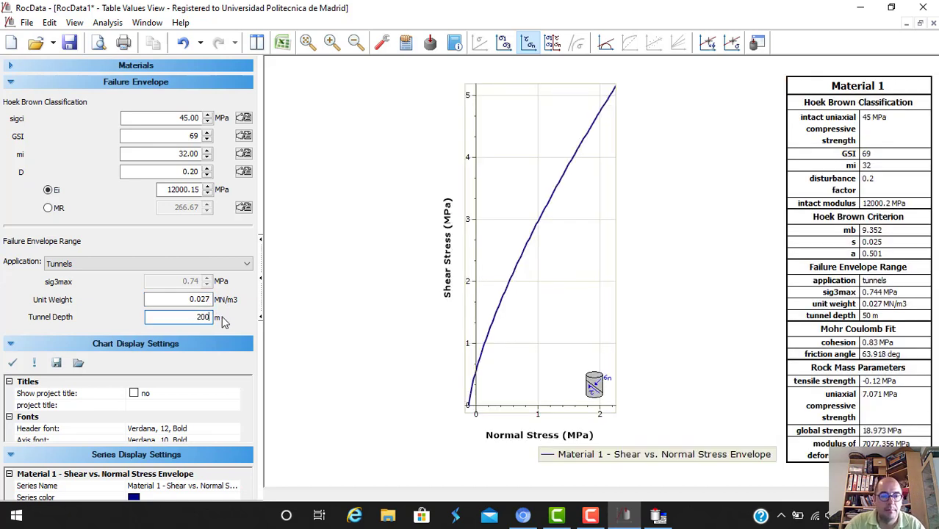
pyautogui.press('Return')
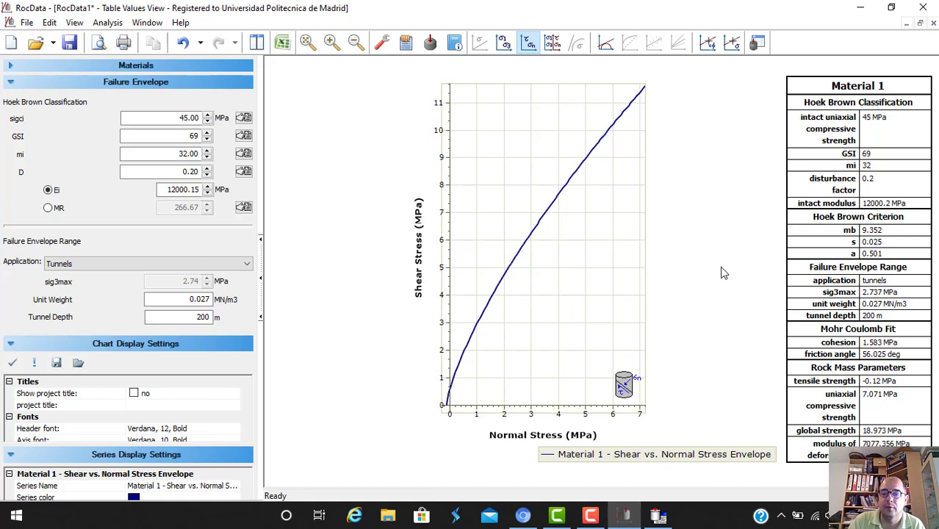
pyautogui.click(591, 518)
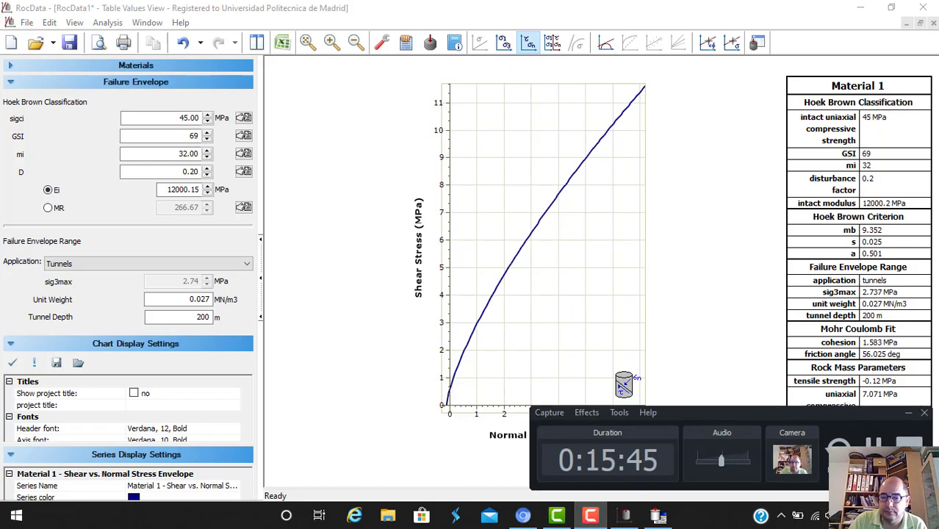